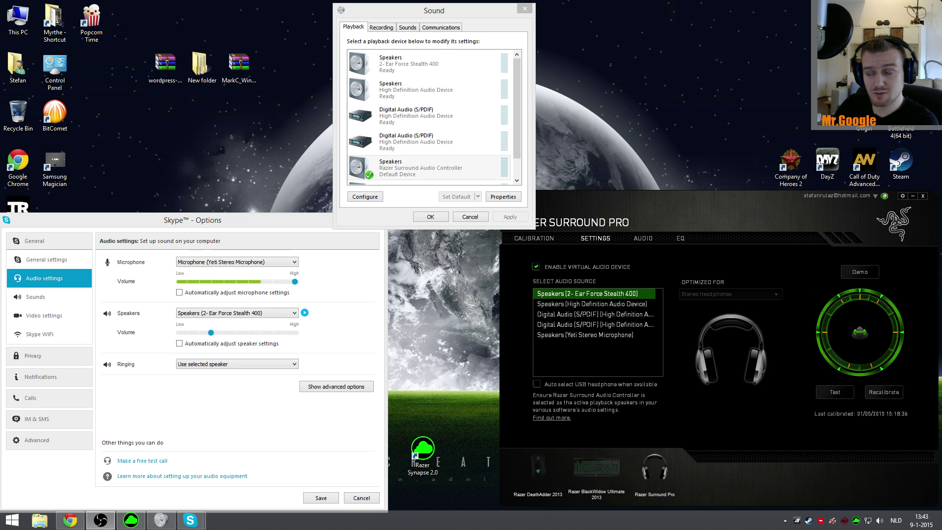
# Bring Razer Surround to the front and push the OBS recording window off-screen left.
pyautogui.click(675, 199)
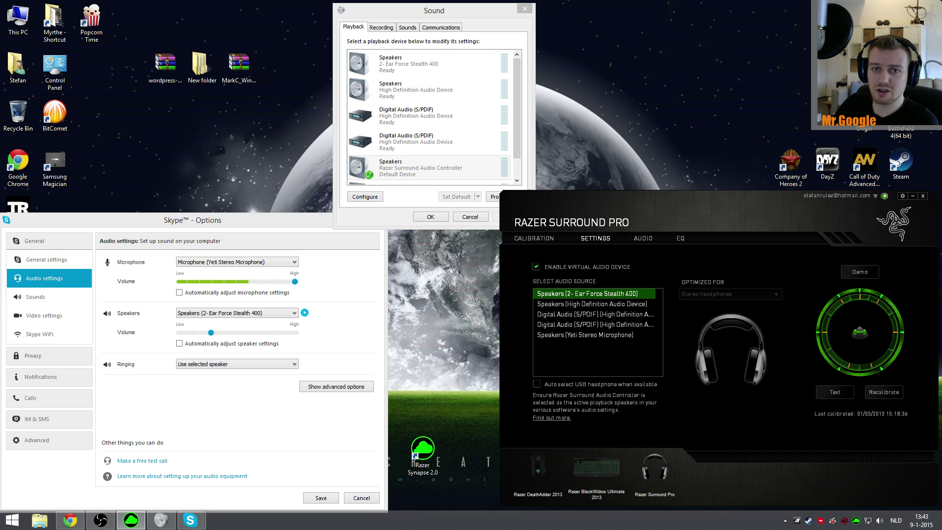
pyautogui.click(100, 520)
pyautogui.moveTo(368, 82); pyautogui.dragTo(473, 98)
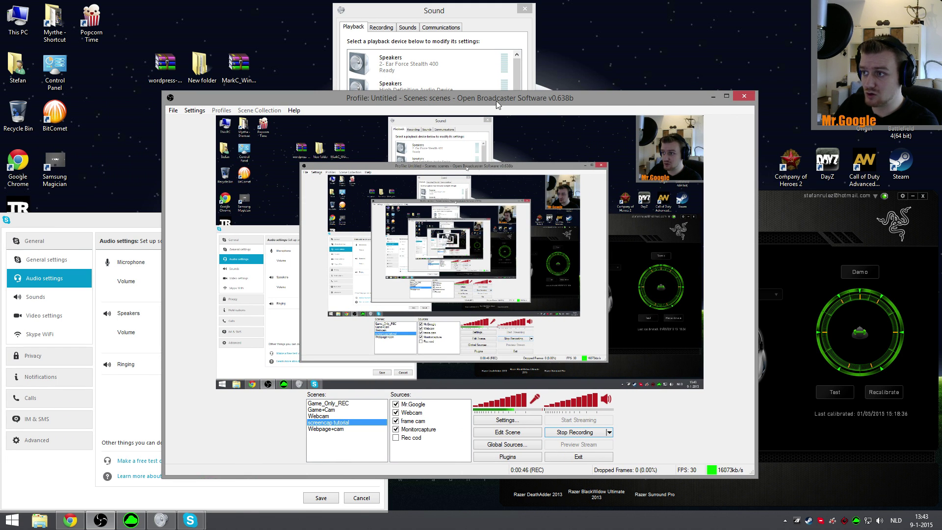
pyautogui.moveTo(512, 100); pyautogui.dragTo(0, 50)
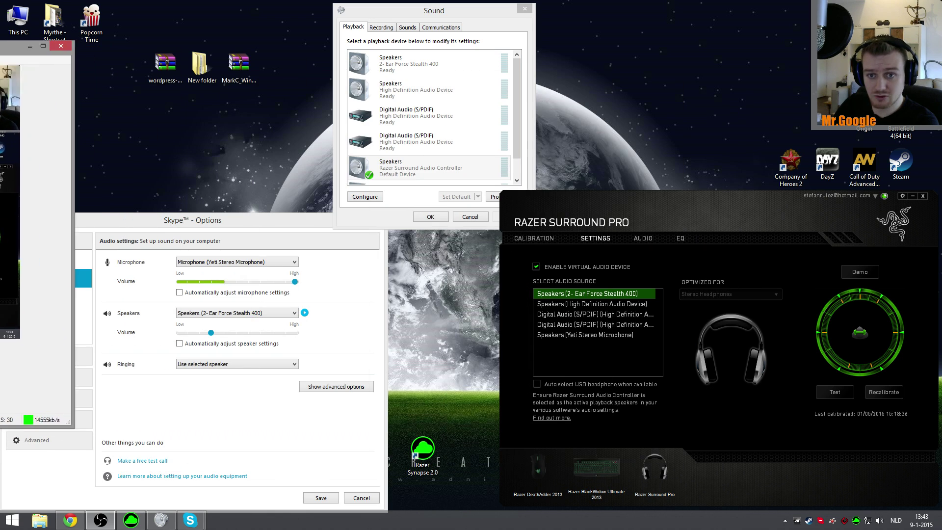
pyautogui.click(30, 46)
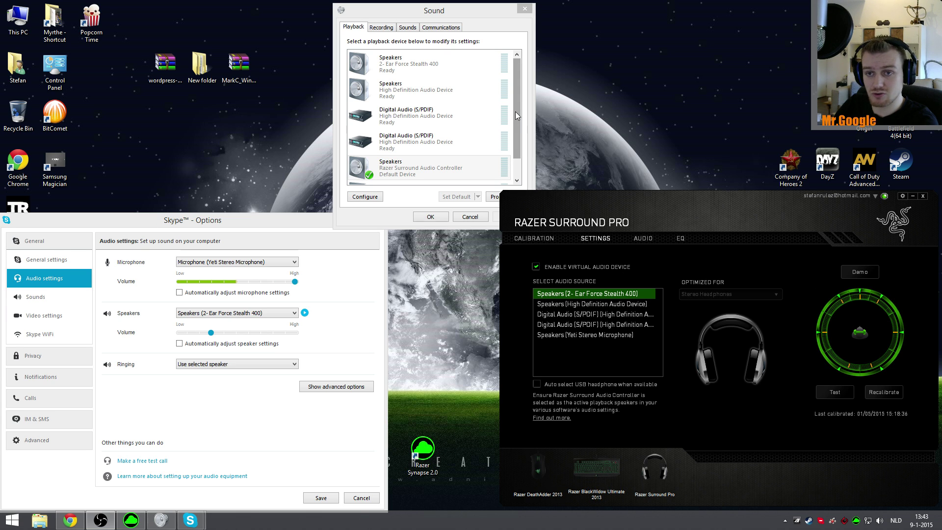
# Use Ear Force Stealth 400 as Razer Surround's source and select Razer Surround Audio Controller for playback.
pyautogui.click(490, 68)
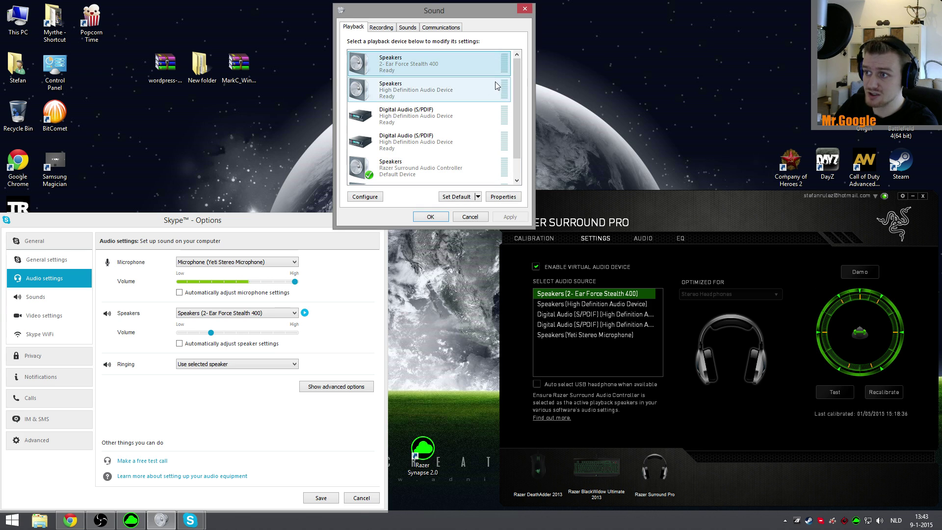
pyautogui.click(710, 225)
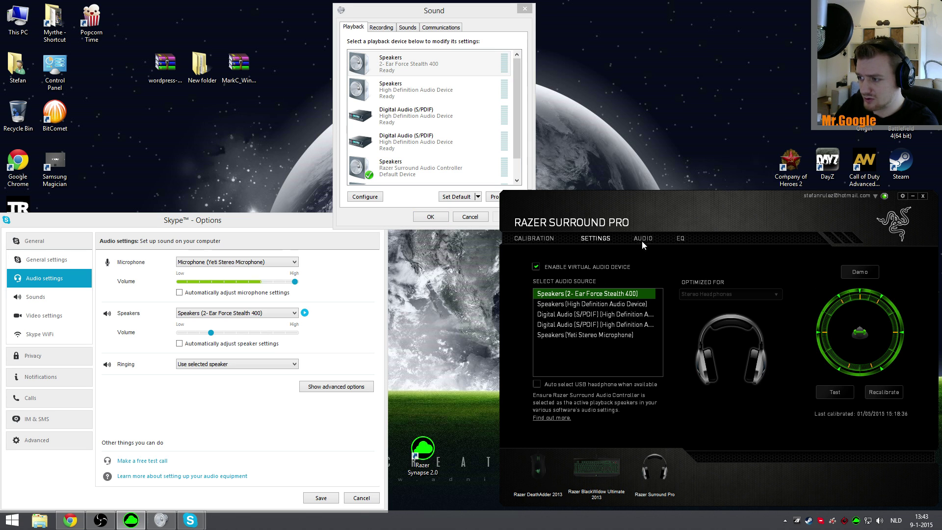
pyautogui.moveTo(686, 206); pyautogui.dragTo(675, 199)
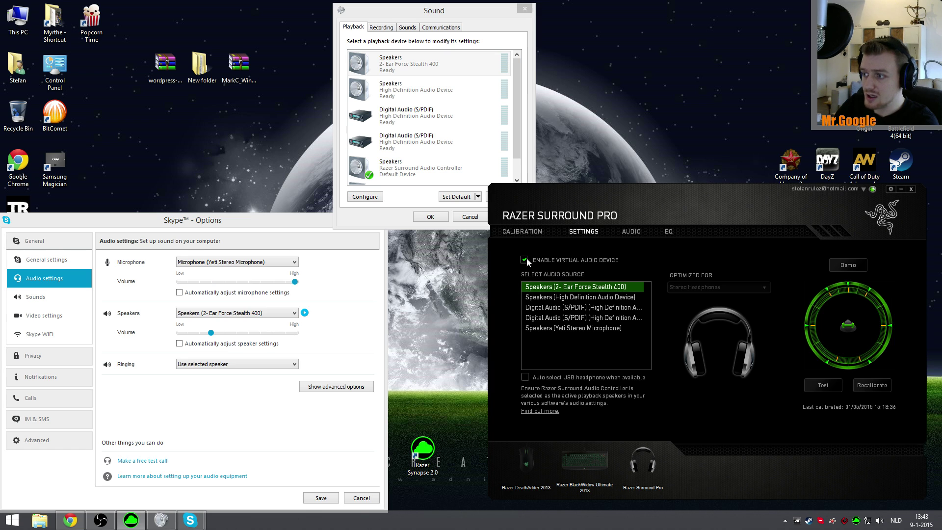
pyautogui.click(415, 173)
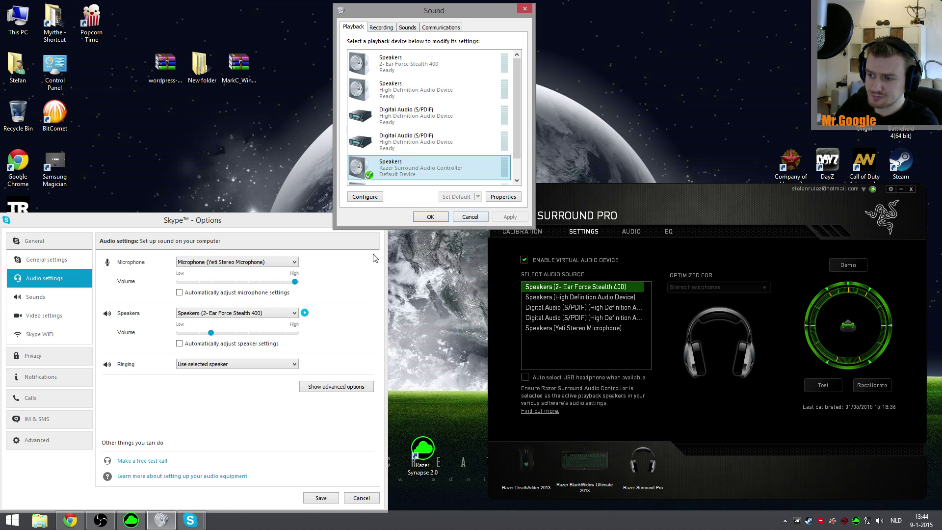
# Keep Yeti Stereo Microphone as Skype's microphone.
pyautogui.moveTo(243, 220); pyautogui.dragTo(311, 171)
pyautogui.click(302, 216)
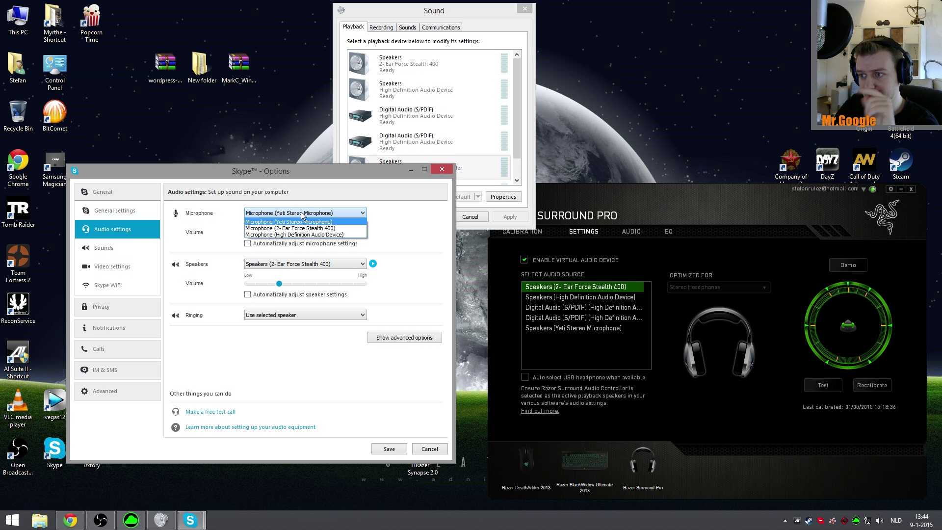
pyautogui.click(301, 213)
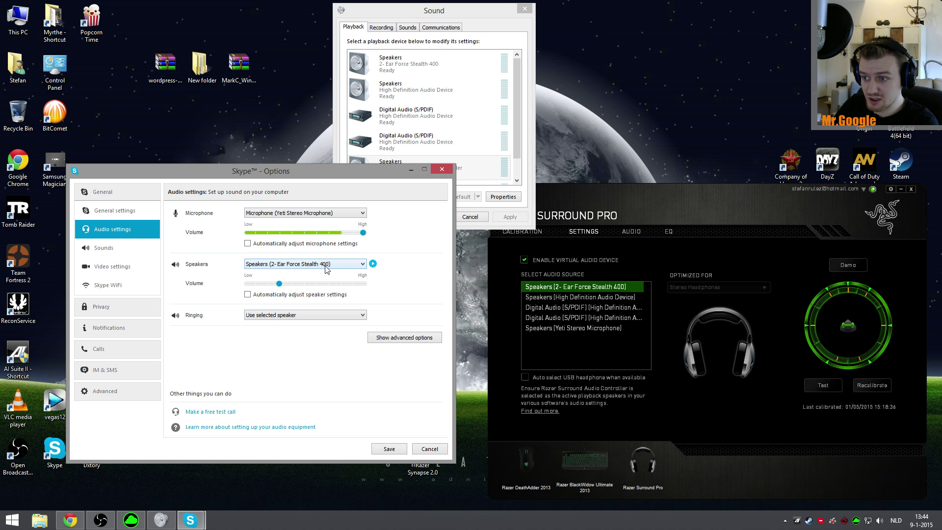
# Keep Ear Force Stealth 400 as Skype's speakers, then bring up the YouTube video in Chrome.
pyautogui.click(490, 141)
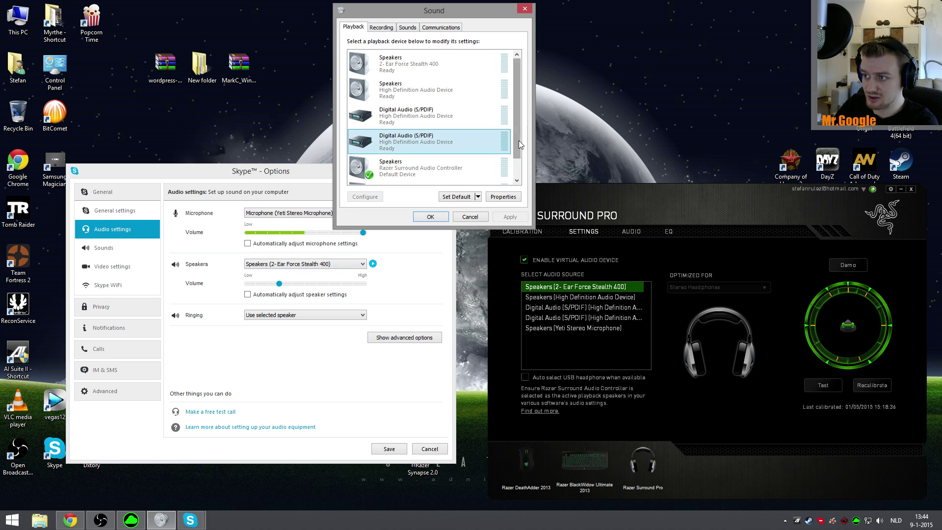
pyautogui.click(438, 172)
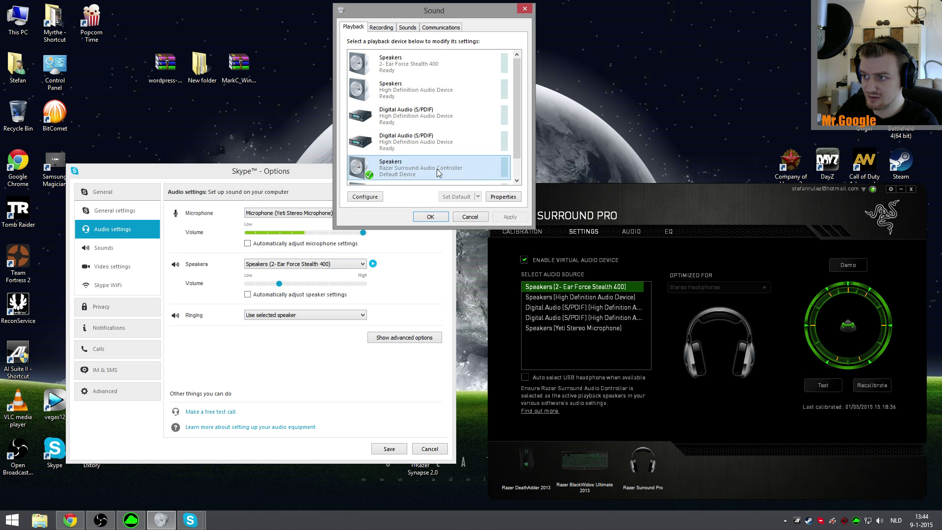
pyautogui.click(289, 172)
pyautogui.click(336, 264)
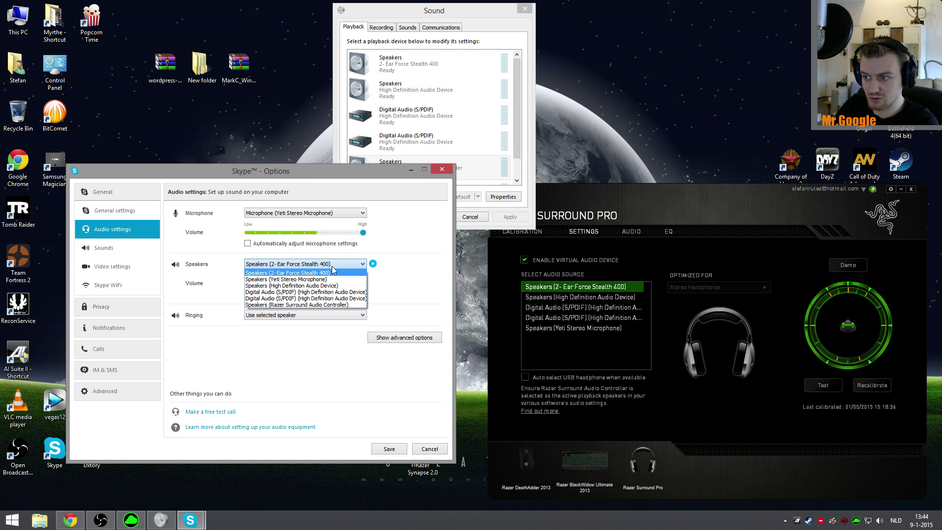
pyautogui.click(320, 273)
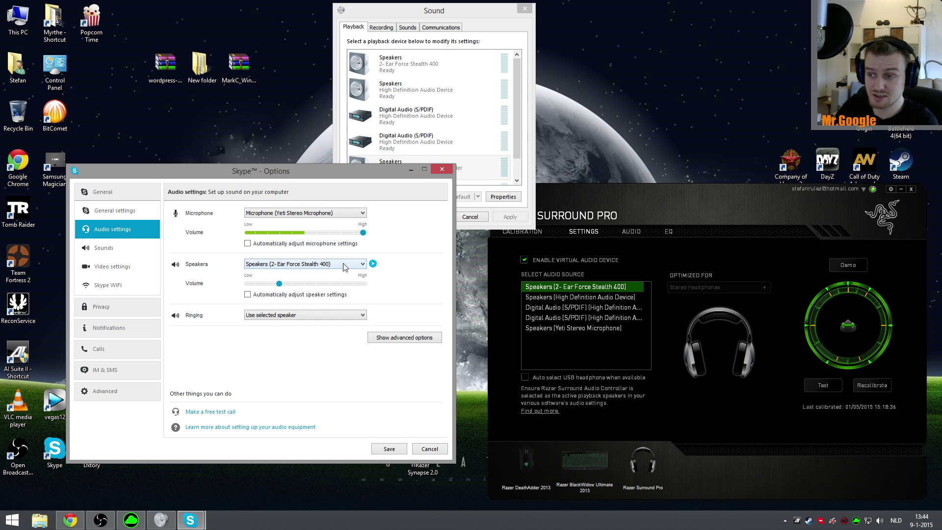
pyautogui.click(473, 31)
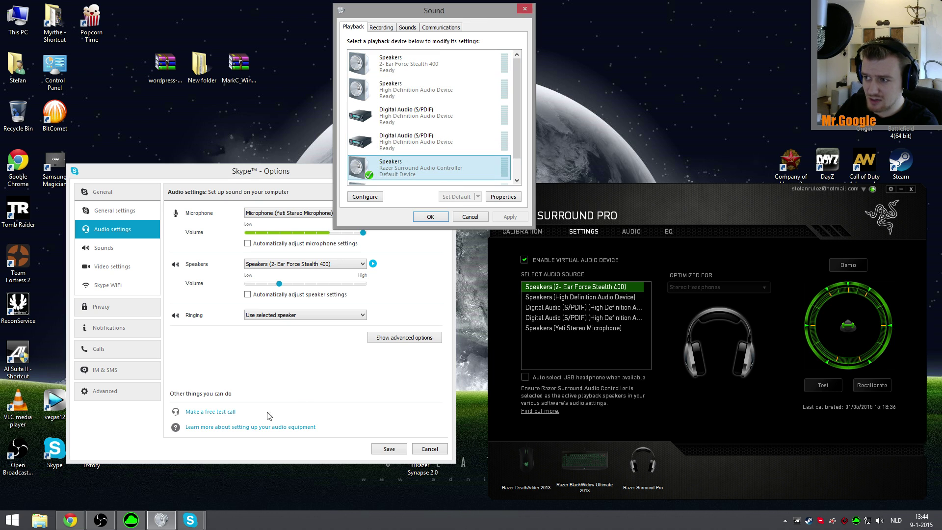
pyautogui.click(70, 520)
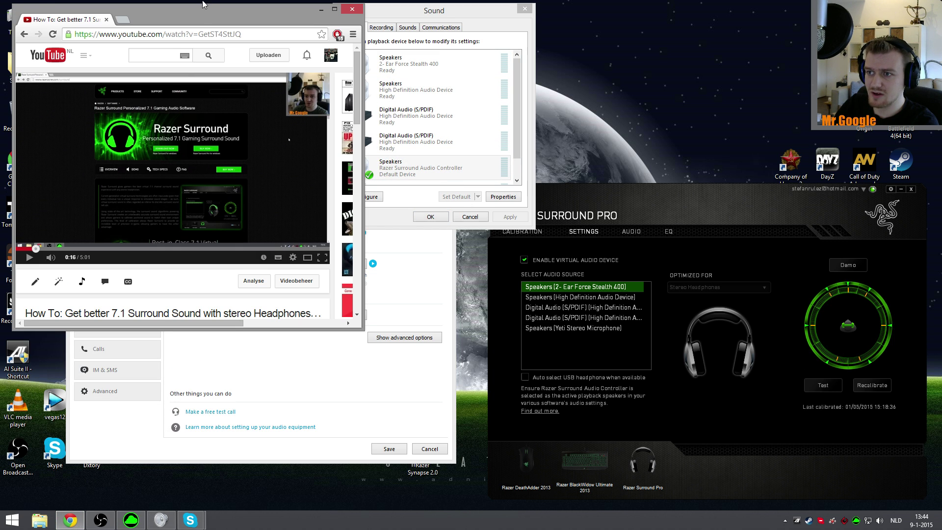
# Play the YouTube video and check the Razer Surround level, then pause at 0:26 and minimize Chrome.
pyautogui.moveTo(204, 4); pyautogui.dragTo(737, 178)
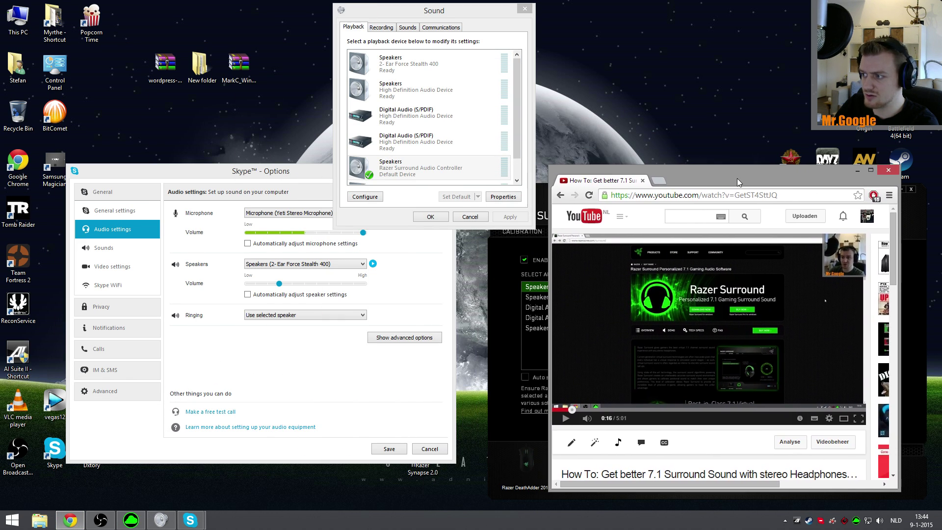
pyautogui.click(565, 418)
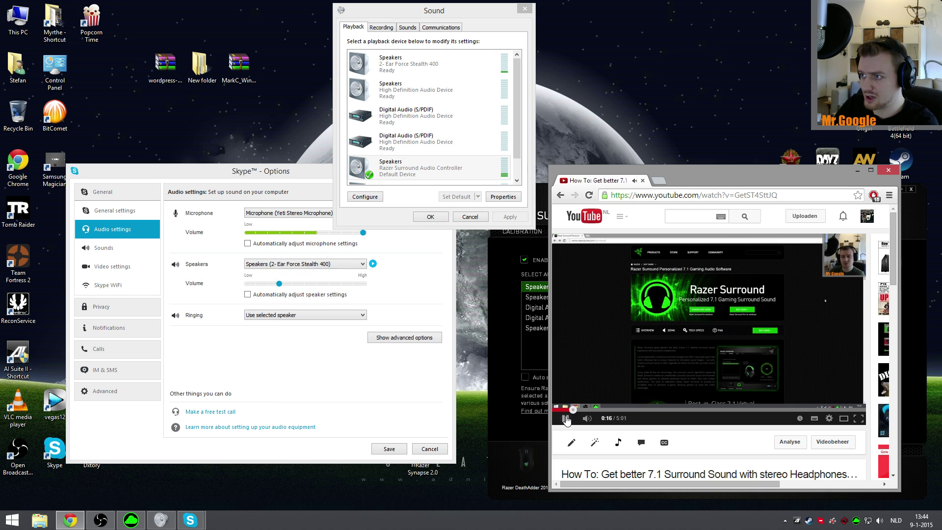
pyautogui.click(402, 168)
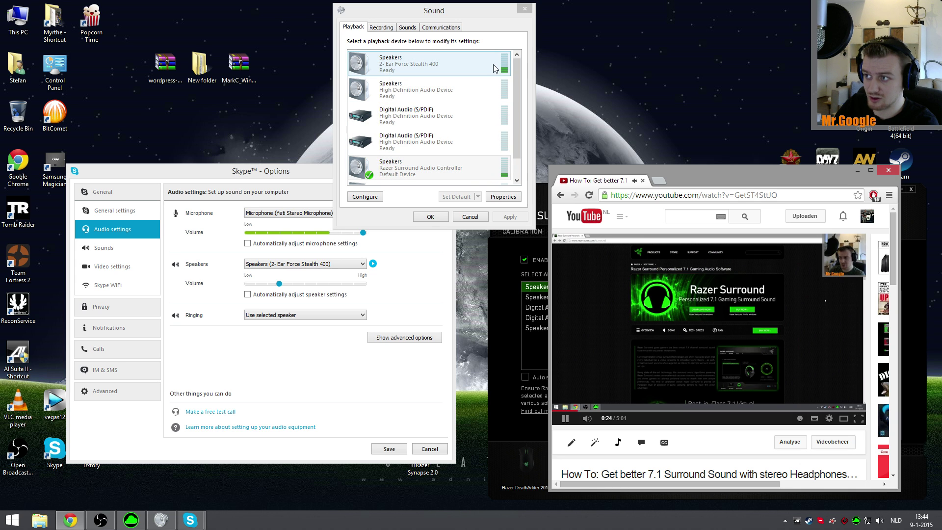
pyautogui.click(565, 418)
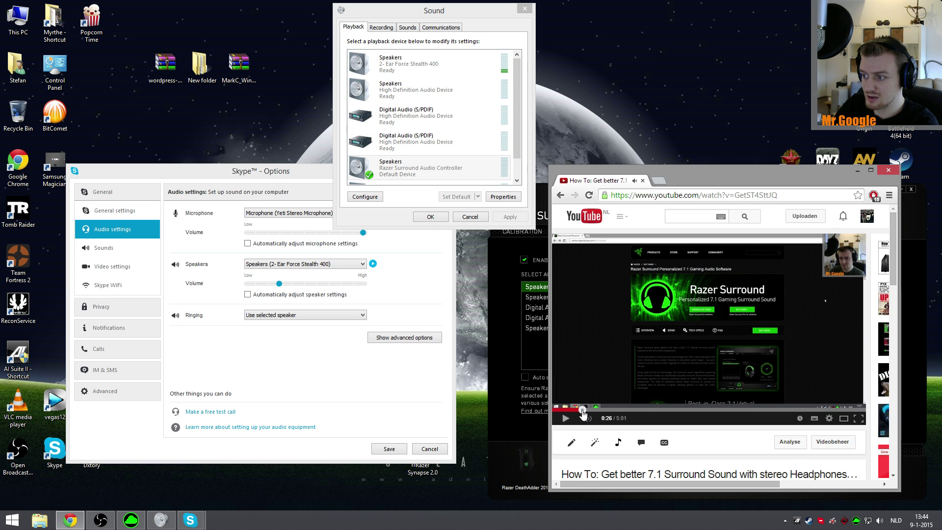
pyautogui.click(856, 170)
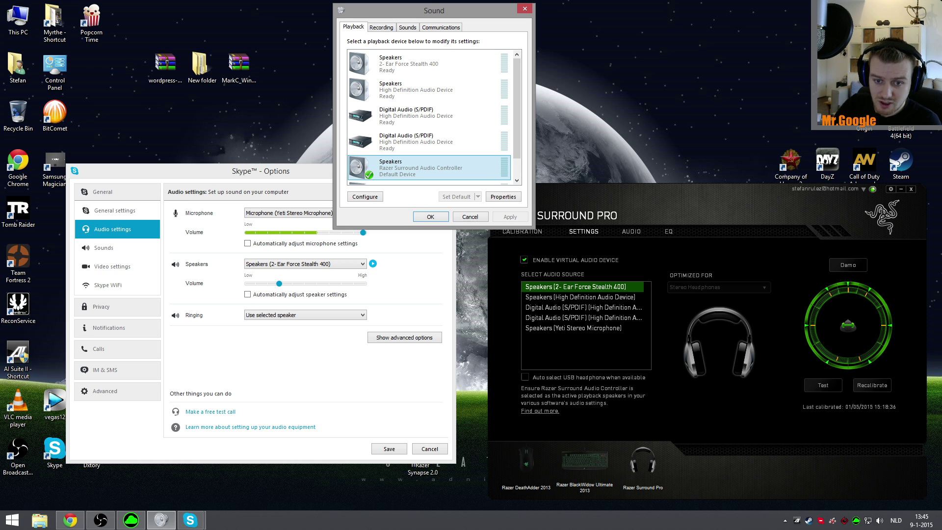
# Set OBS desktop audio to Speakers (Razer Surround Audio Controller), keep Yeti Stereo Microphone, and confirm.
pyautogui.hotkey('alt', 'Tab')
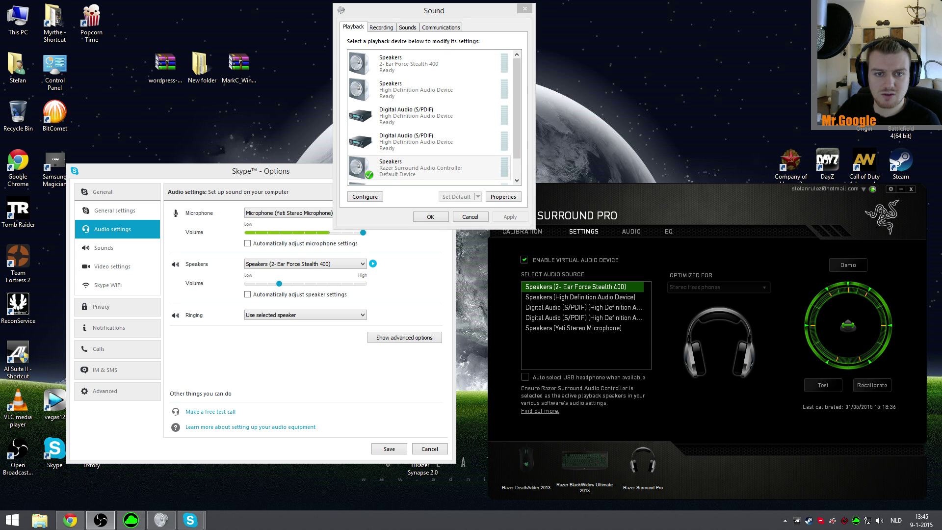
pyautogui.moveTo(274, 110); pyautogui.dragTo(410, 123)
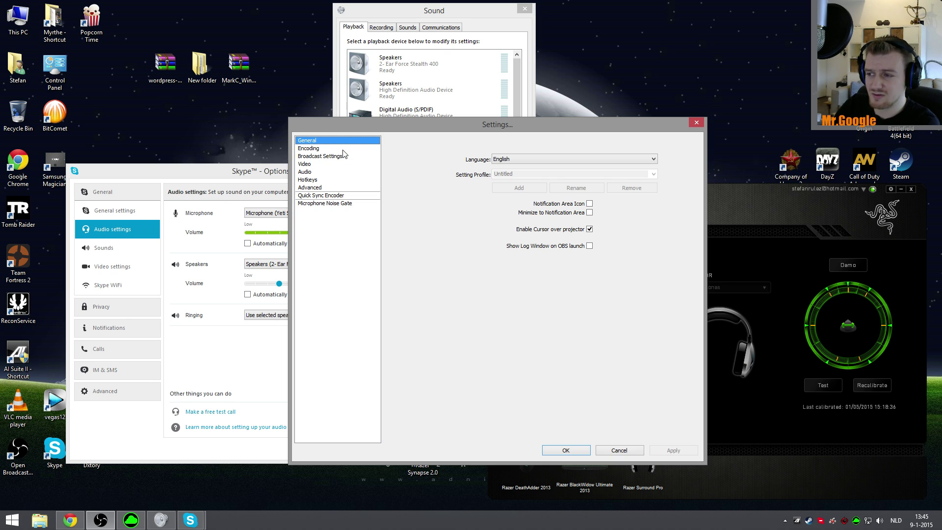
pyautogui.click(308, 172)
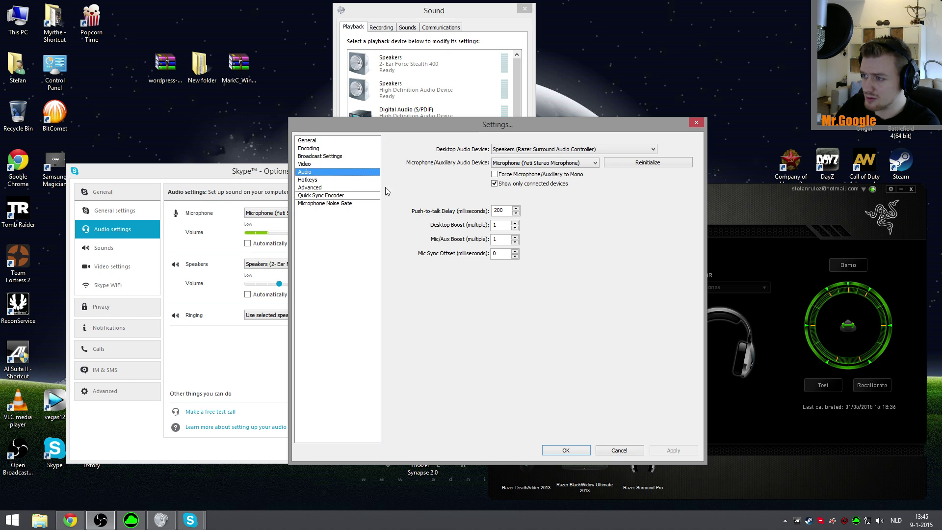
pyautogui.click(543, 150)
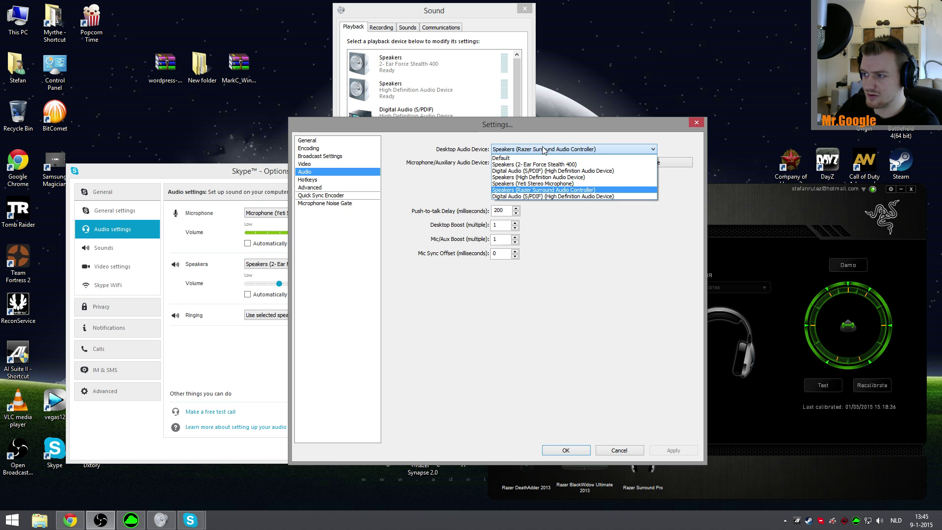
pyautogui.click(553, 191)
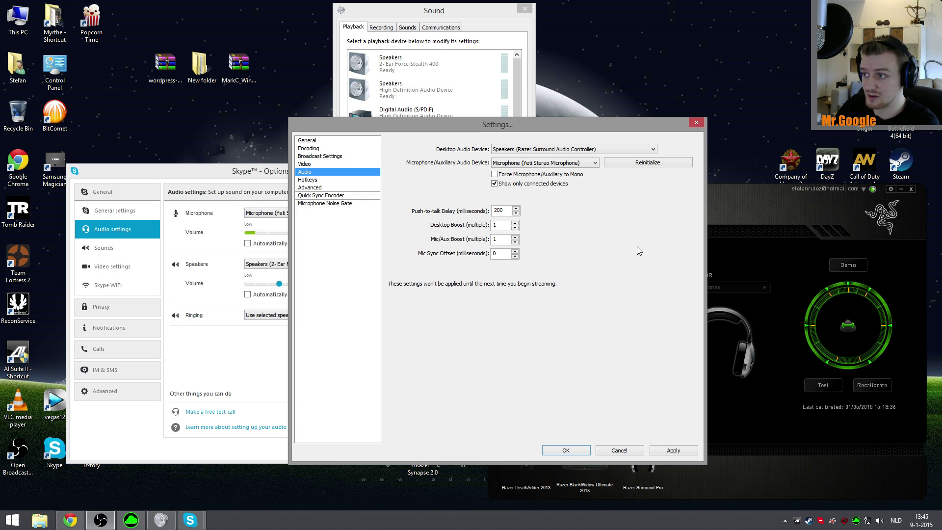
pyautogui.click(552, 166)
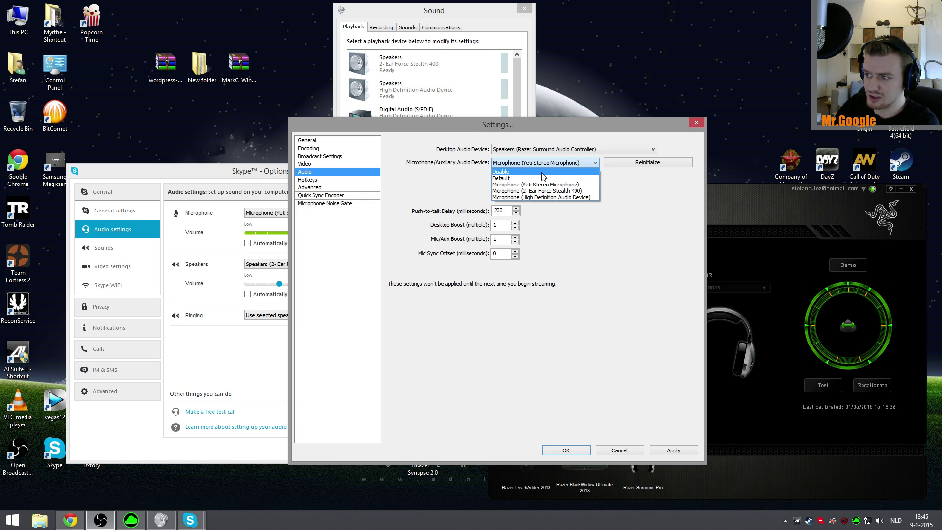
pyautogui.click(569, 162)
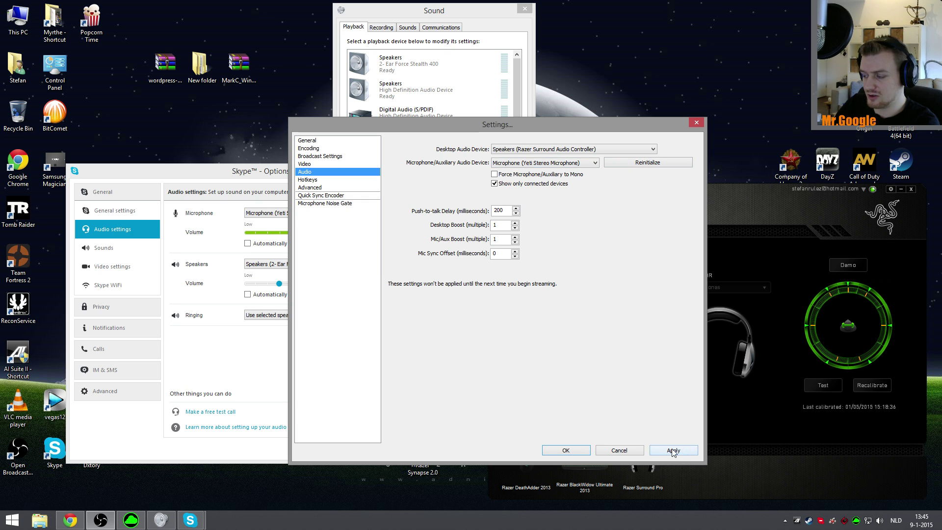
pyautogui.click(618, 449)
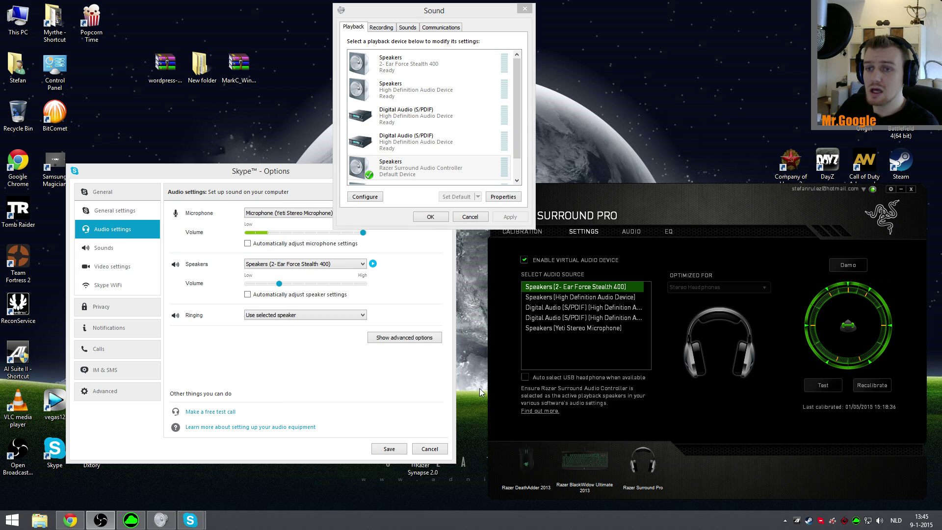
pyautogui.click(339, 384)
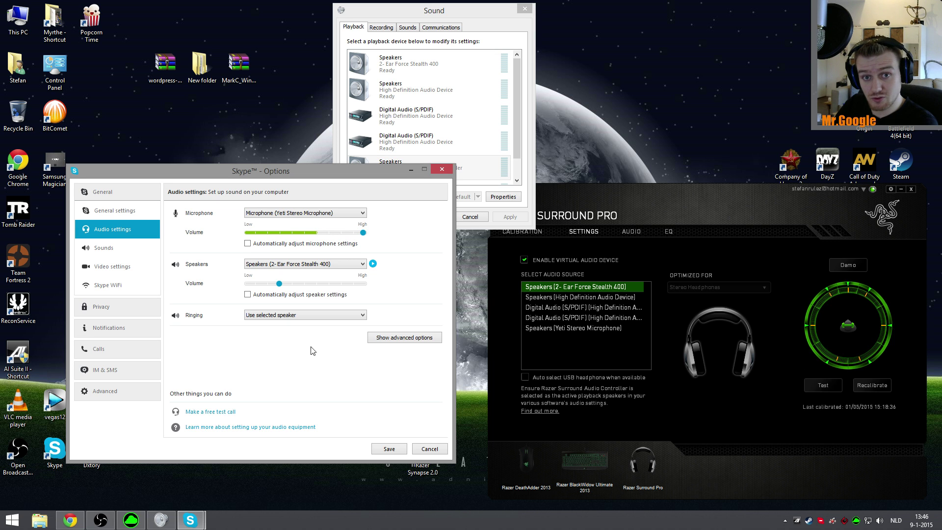
pyautogui.click(101, 519)
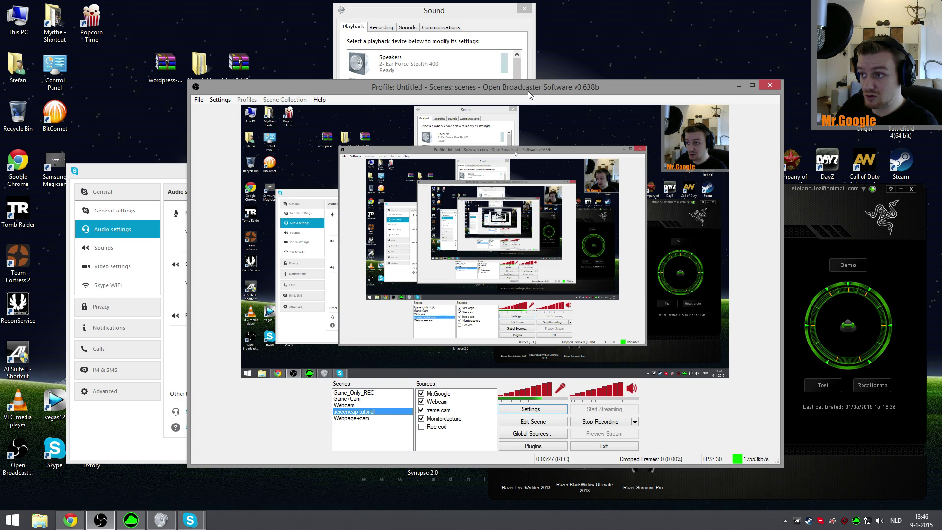
pyautogui.press('super+Down')
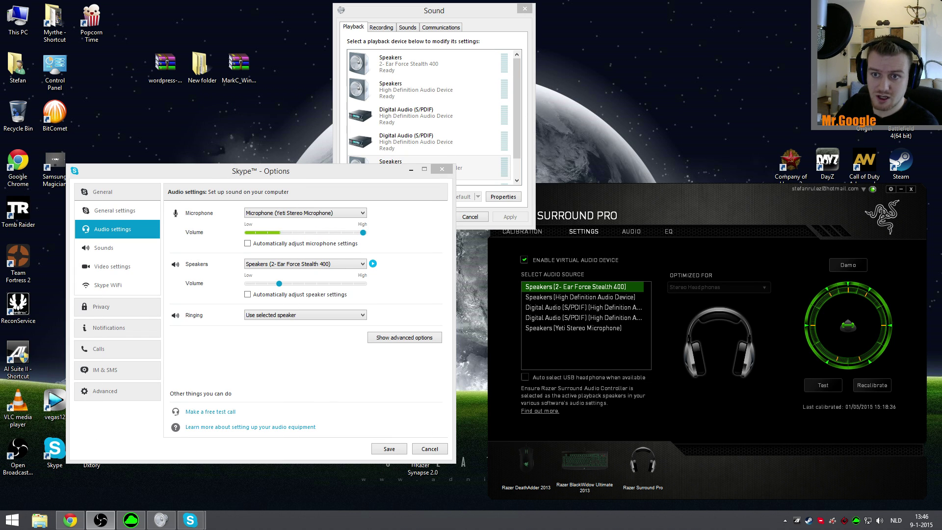